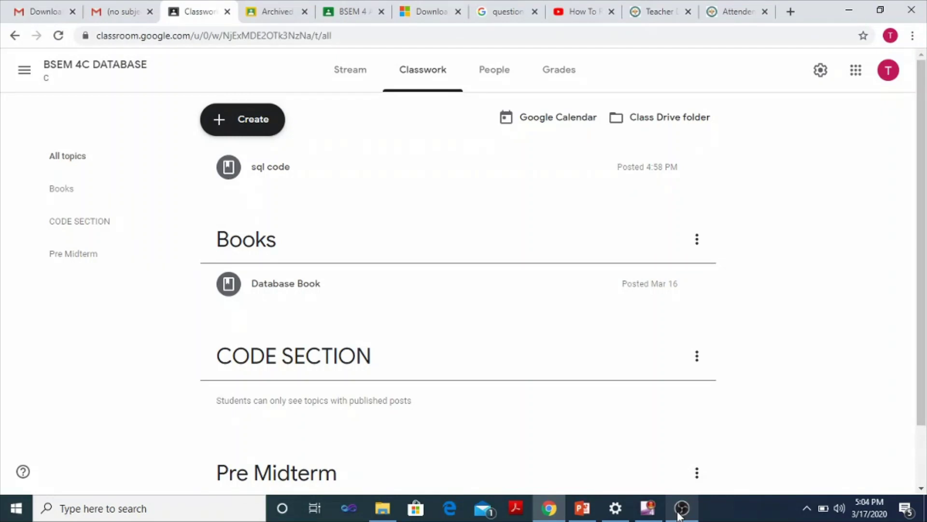
- Go back to the list of all classes from the main navigation menu
click(24, 71)
click(56, 73)
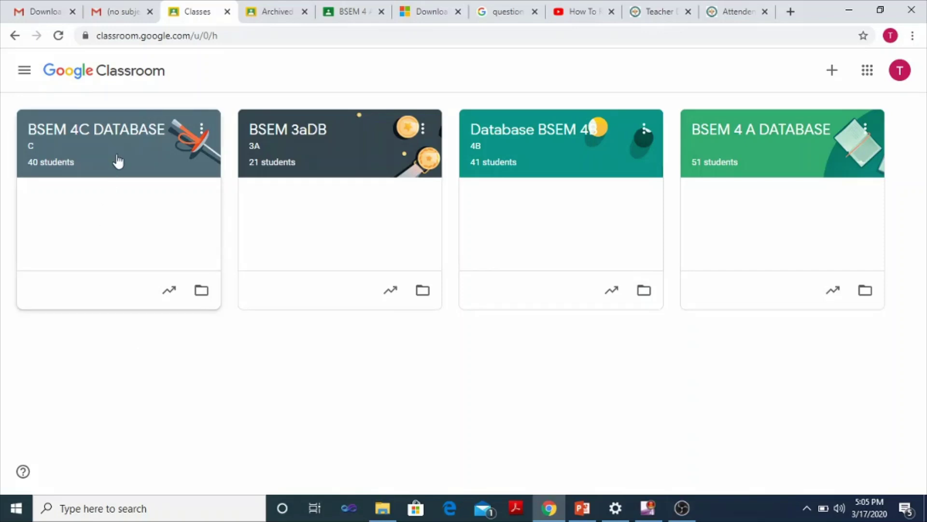
- Enter BSEM 4C DATABASE, view its Classwork page, and bring up the Create menu
click(134, 144)
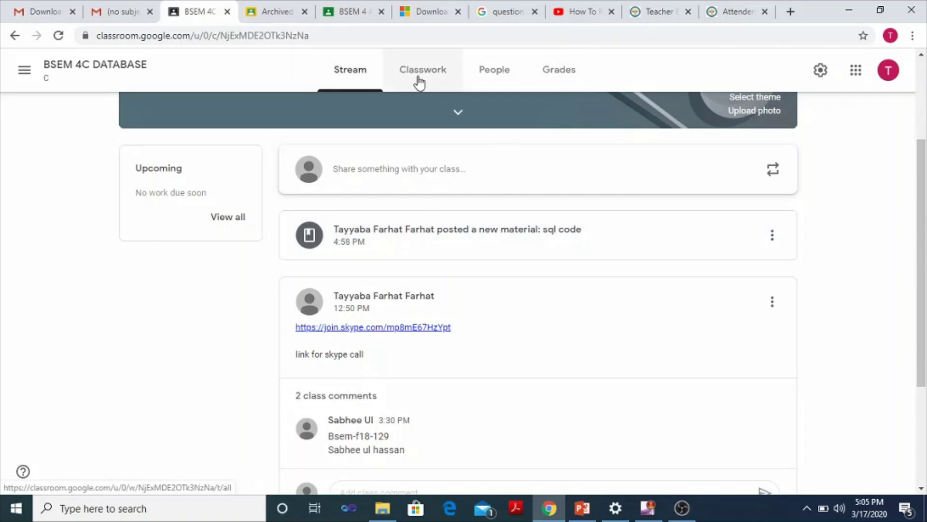
click(420, 78)
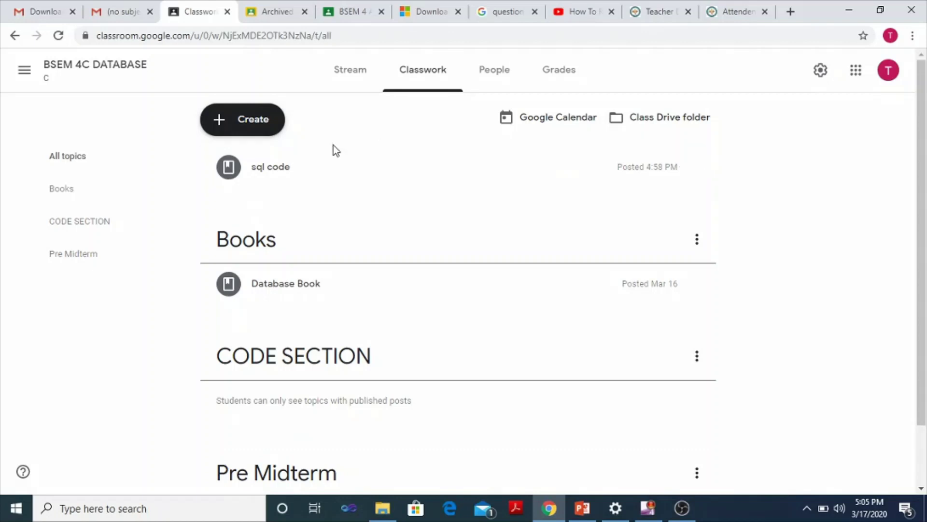
click(260, 122)
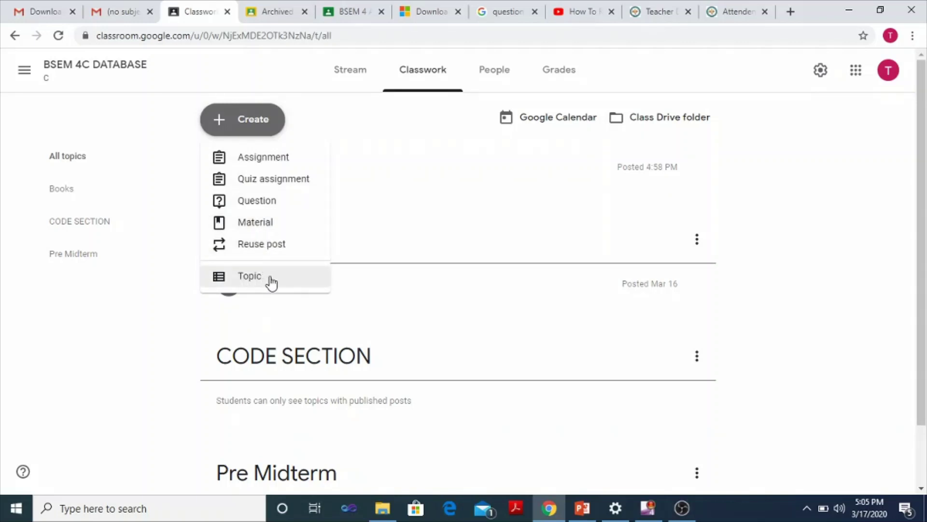
- Create a topic named 'Practice Files' from the Create menu
click(240, 281)
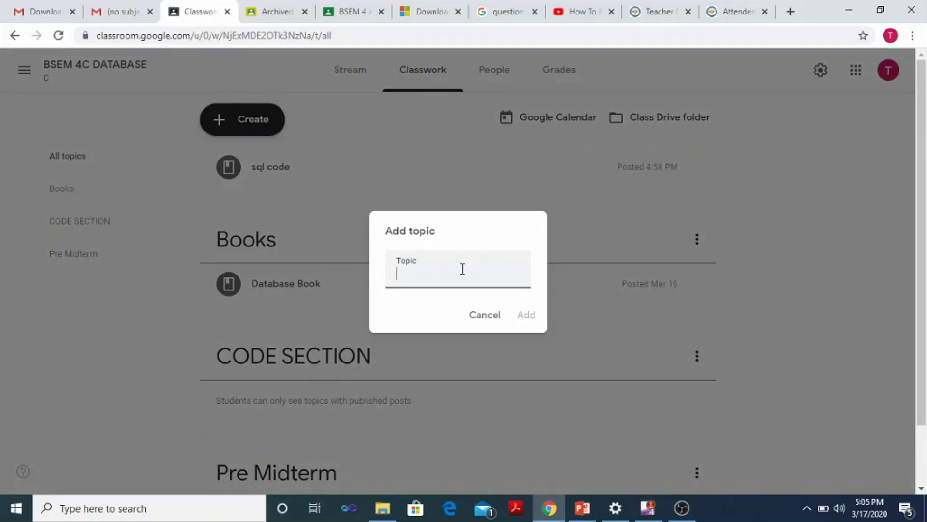
text(Pract)
text(ice )
text(Files)
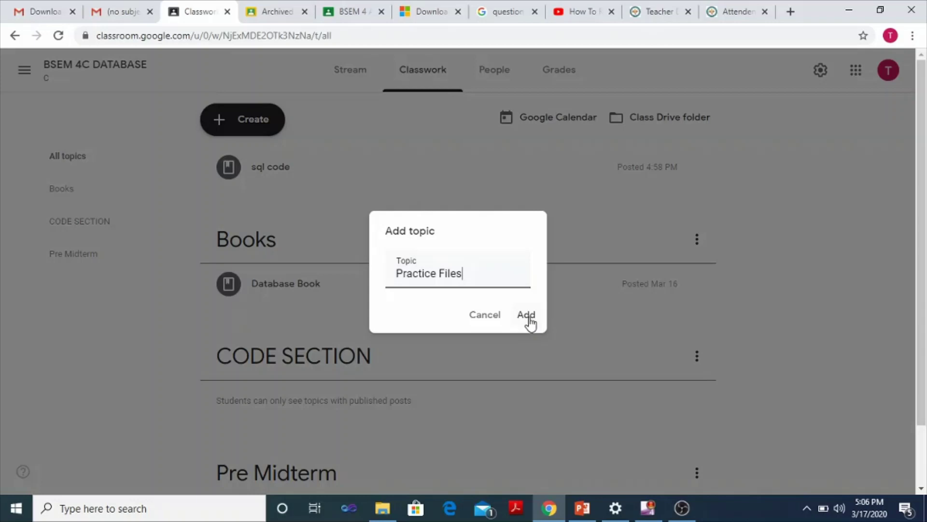
click(526, 315)
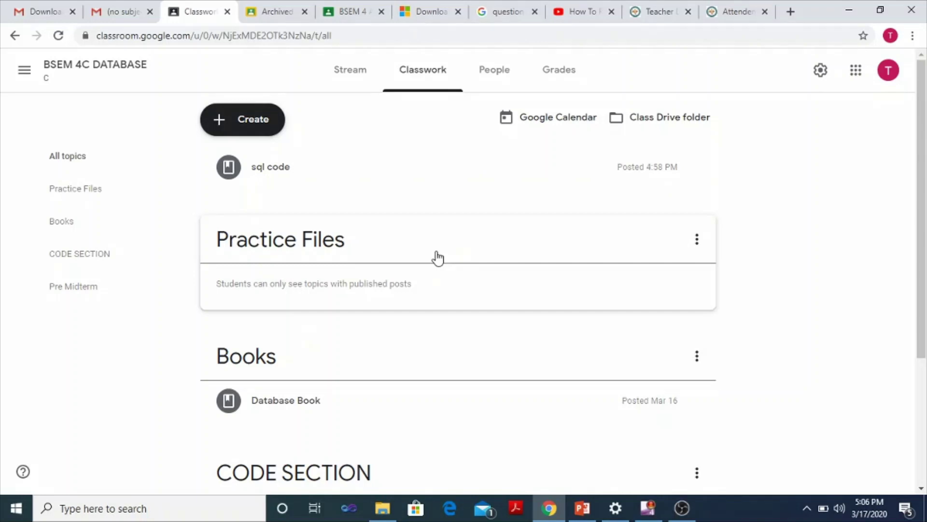
- Draft a new material titled 'Practice File for SQL' and bring up its attachment options
click(245, 122)
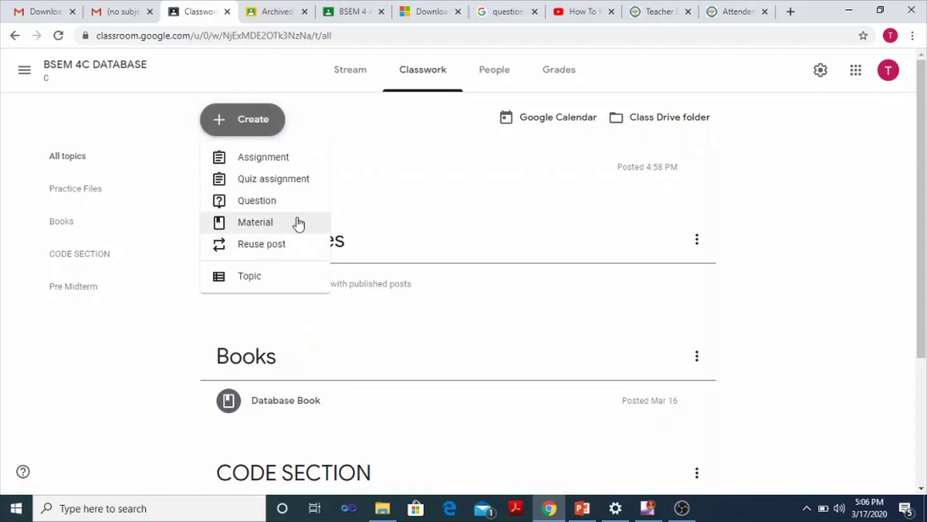
click(283, 223)
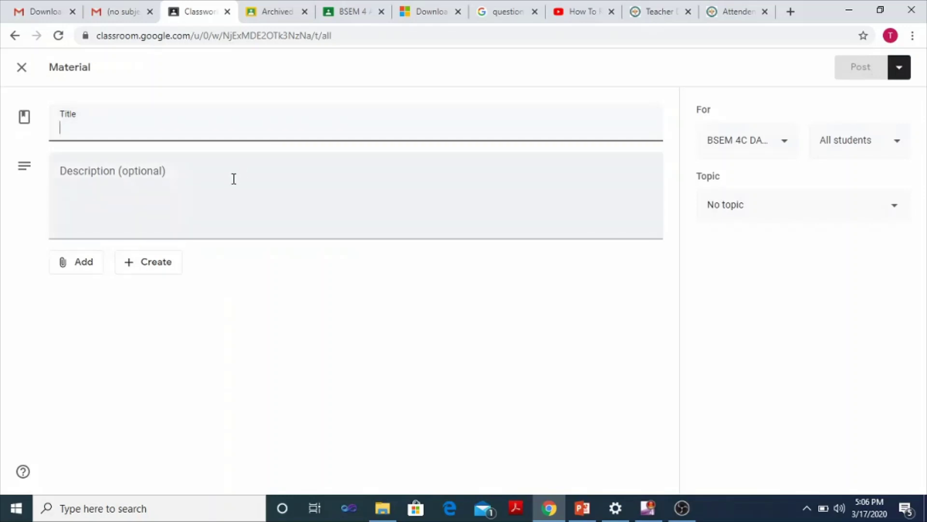
click(232, 180)
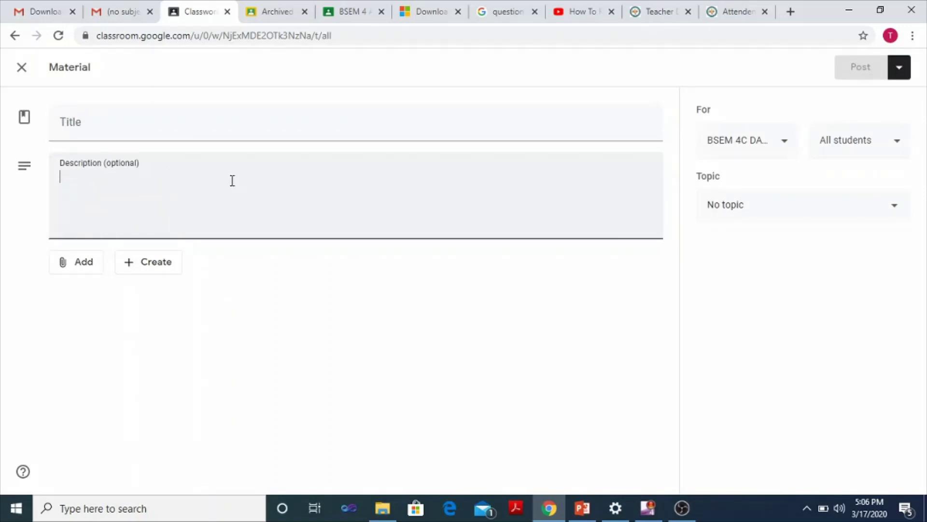
click(221, 123)
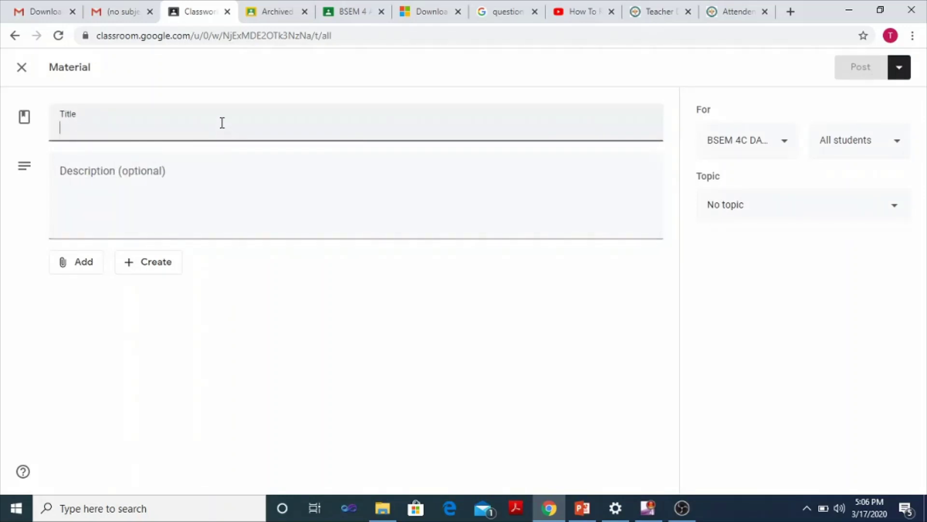
text(Pract)
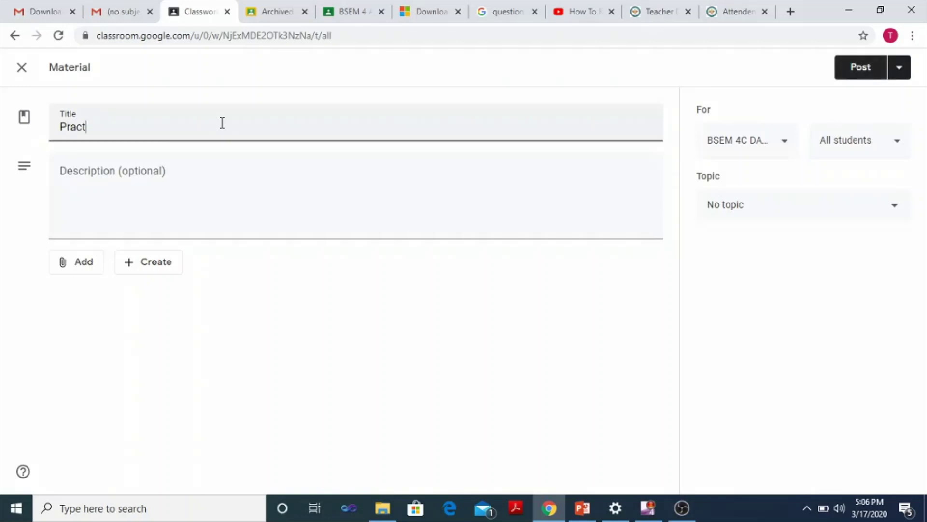
text(ice File fo)
text(r SQL)
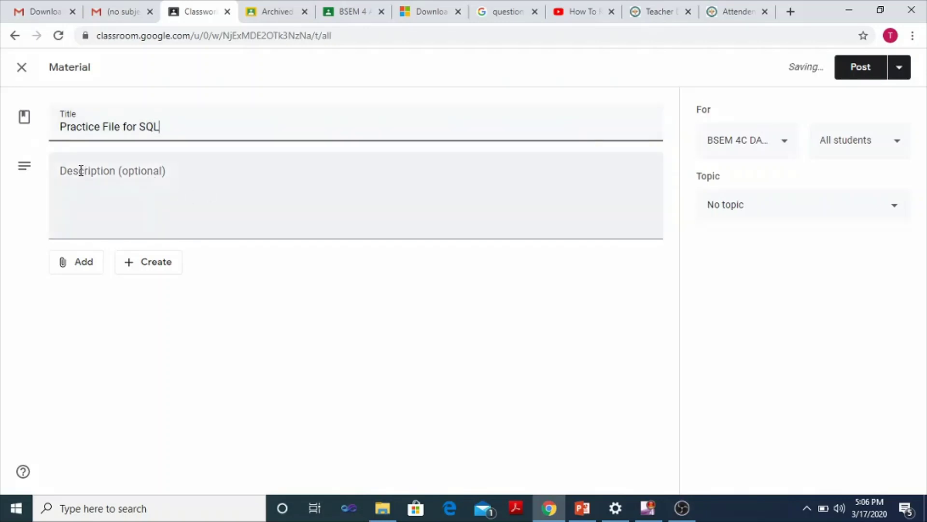
click(81, 171)
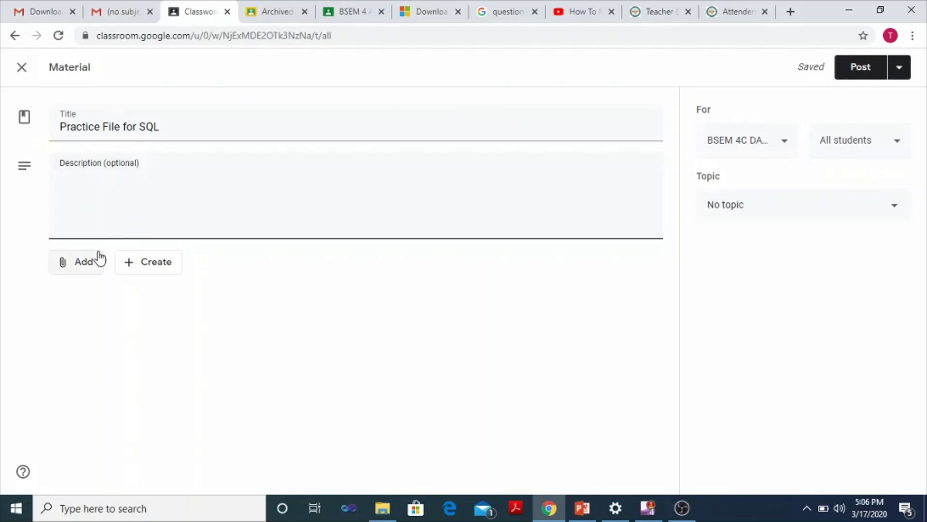
click(91, 267)
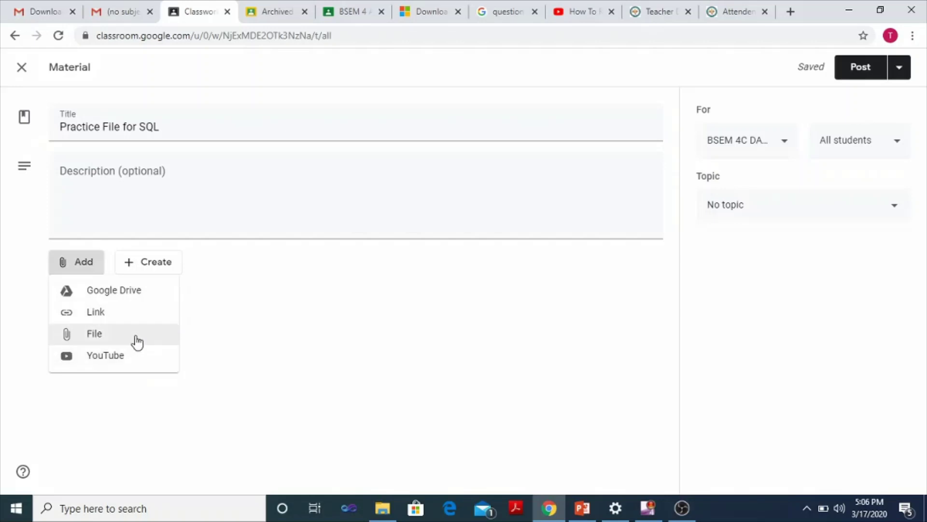
- Attach 'Basic DRL assignment Practice.sql' from My Drive > DATABASE Spring 2020 > Practice
click(146, 295)
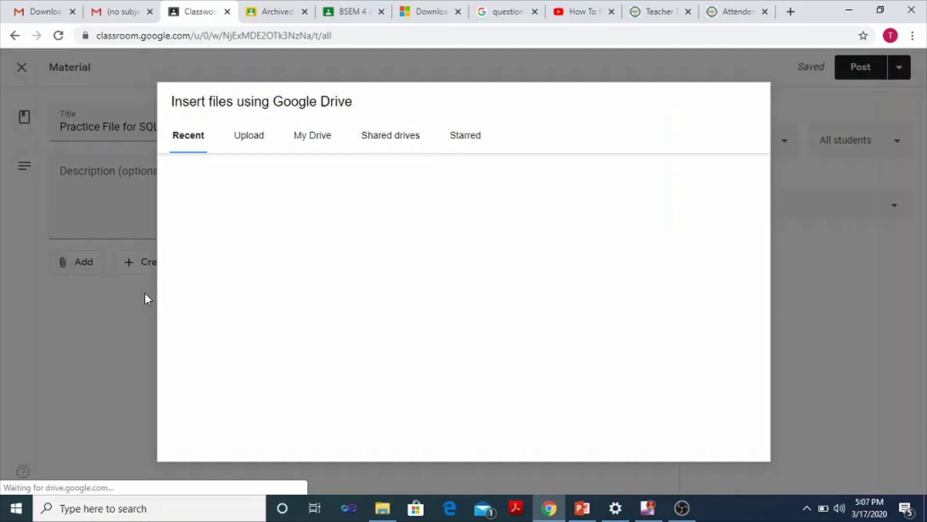
click(309, 138)
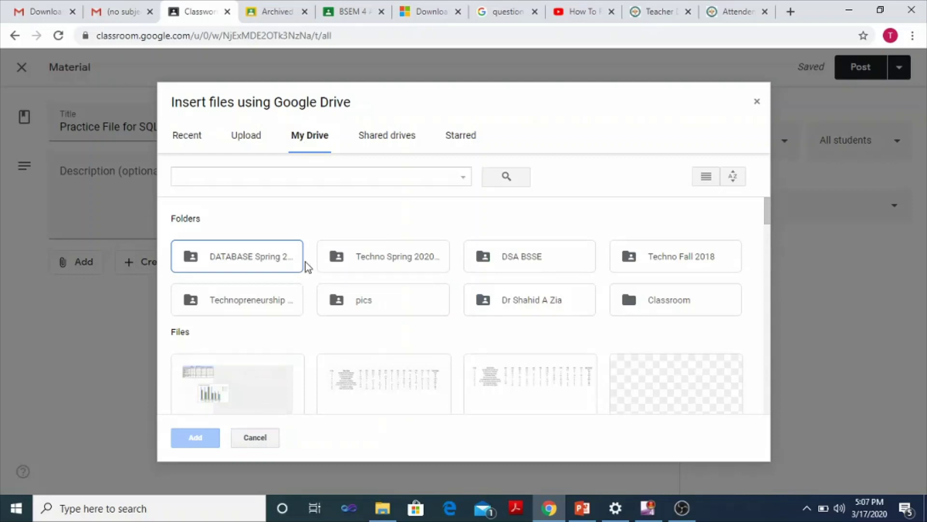
click(261, 258)
double_click(260, 258)
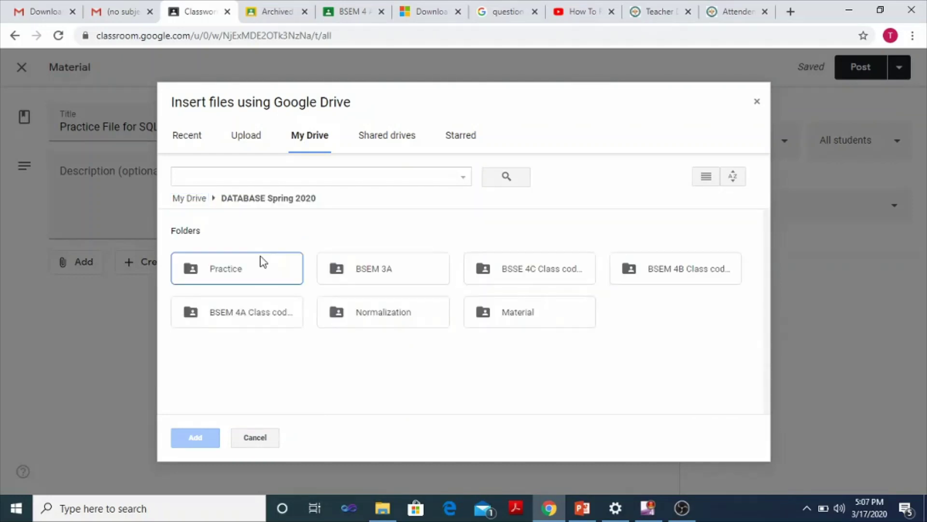
double_click(234, 274)
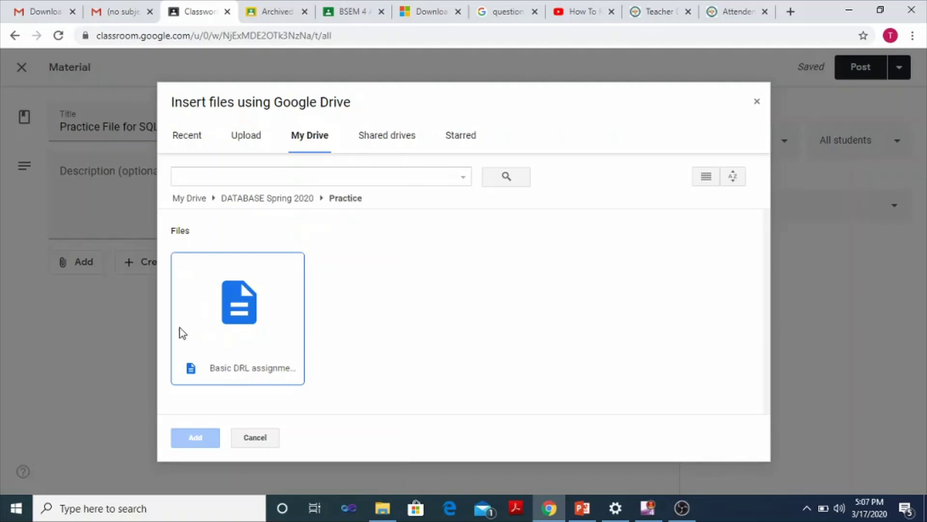
click(239, 334)
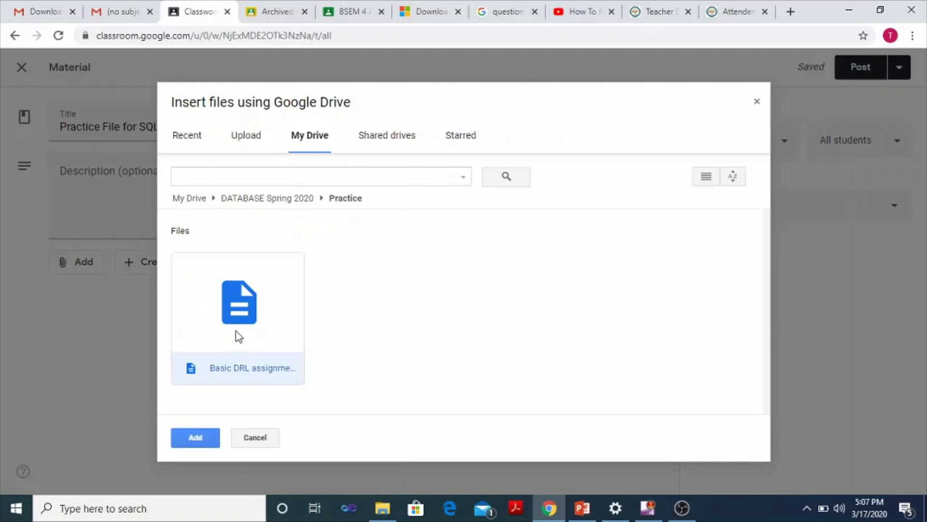
click(210, 437)
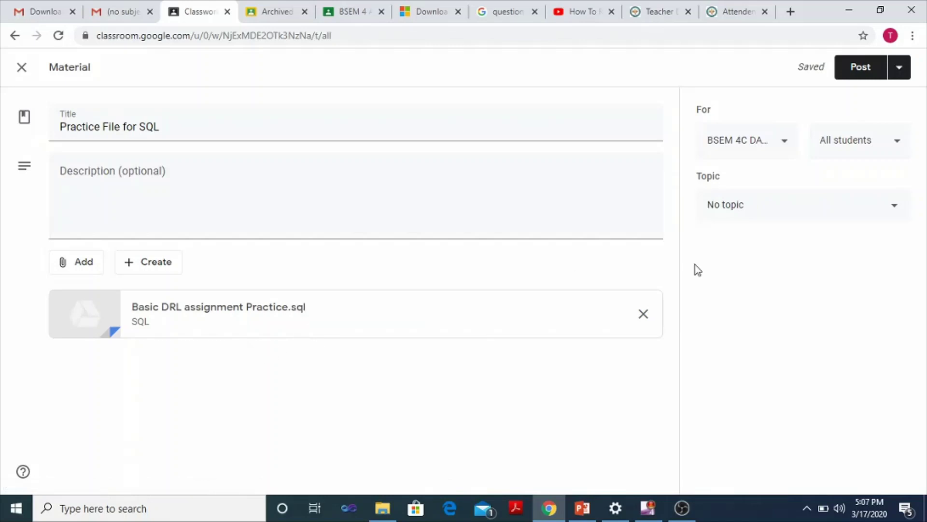
- Choose 'Practice Files' from the material's Topic dropdown
click(857, 212)
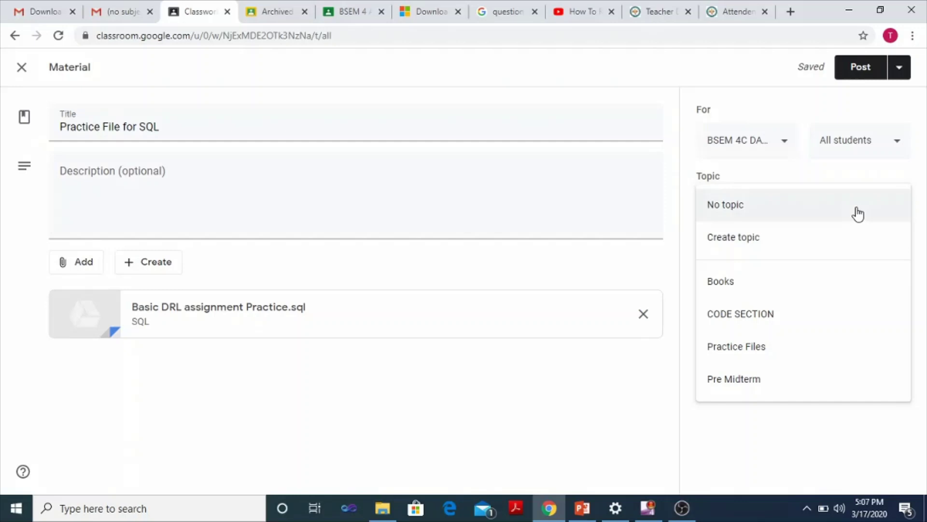
click(859, 213)
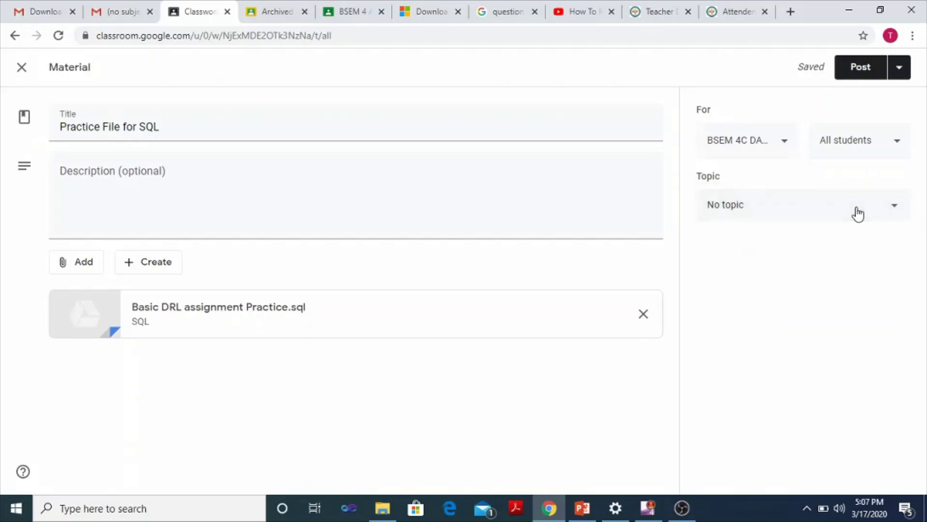
click(858, 213)
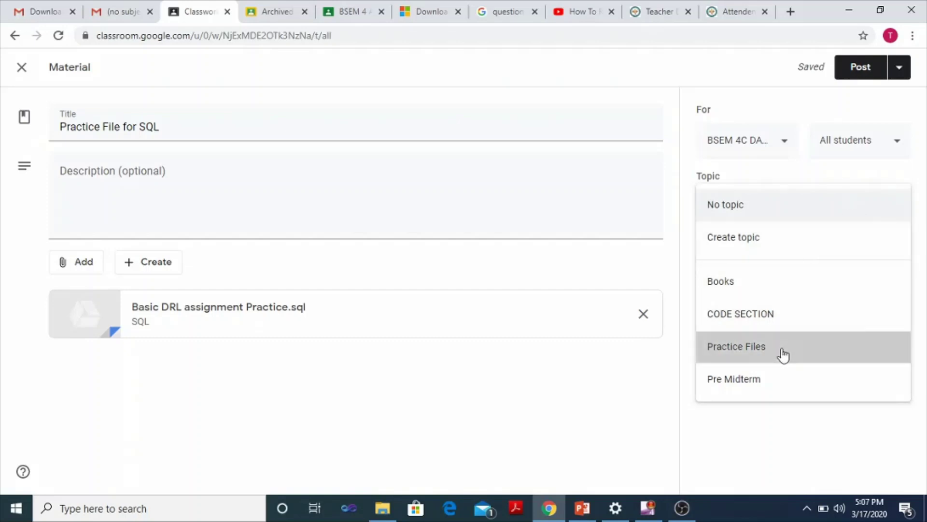
click(783, 354)
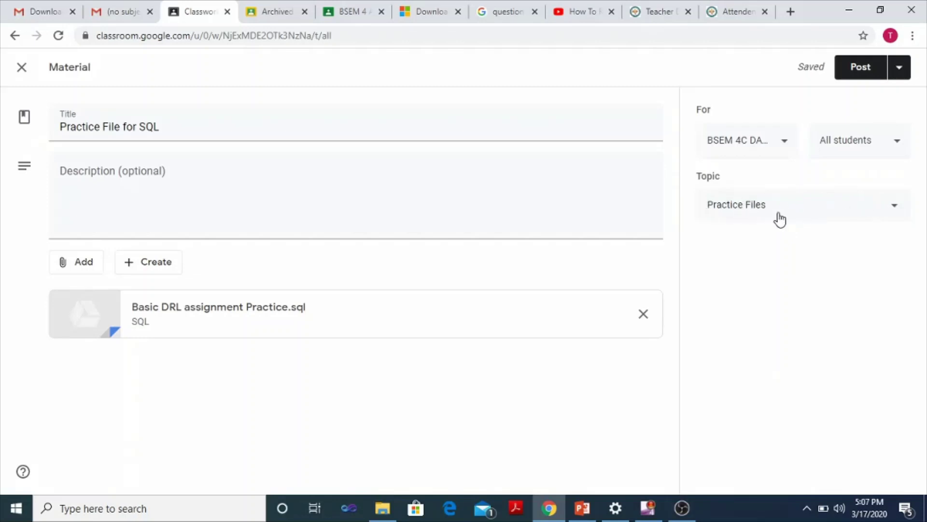
- Post the 'Practice File for SQL' material, confirm it in the Stream, then return to Classwork
click(862, 69)
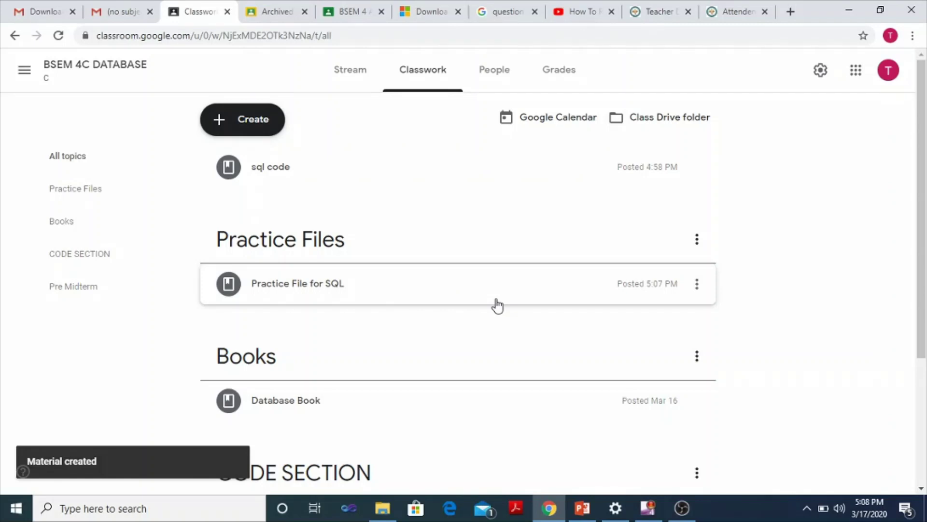
click(351, 69)
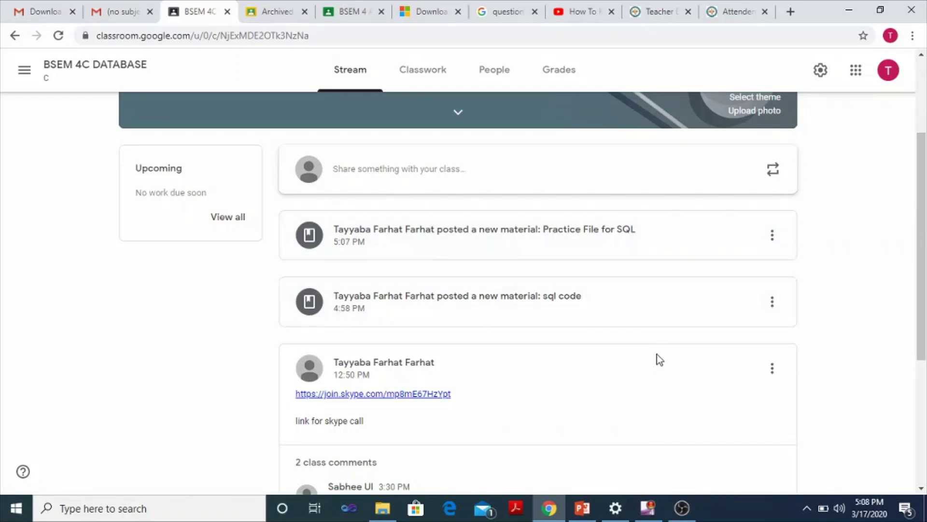
click(435, 71)
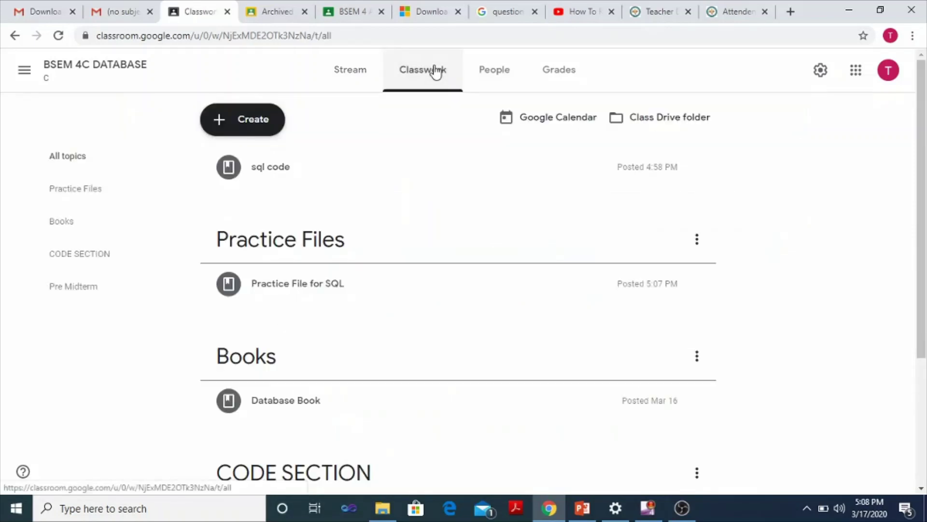